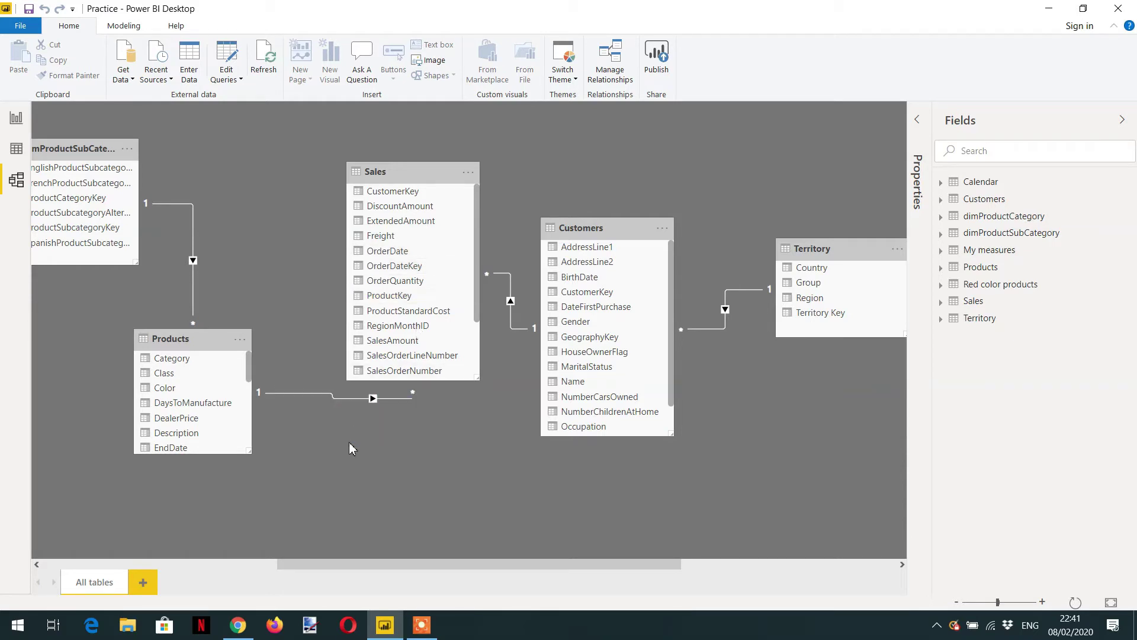
- Move the Sales table up and the Products table down so their ProductKey link is clear
drag(427, 172, 425, 143)
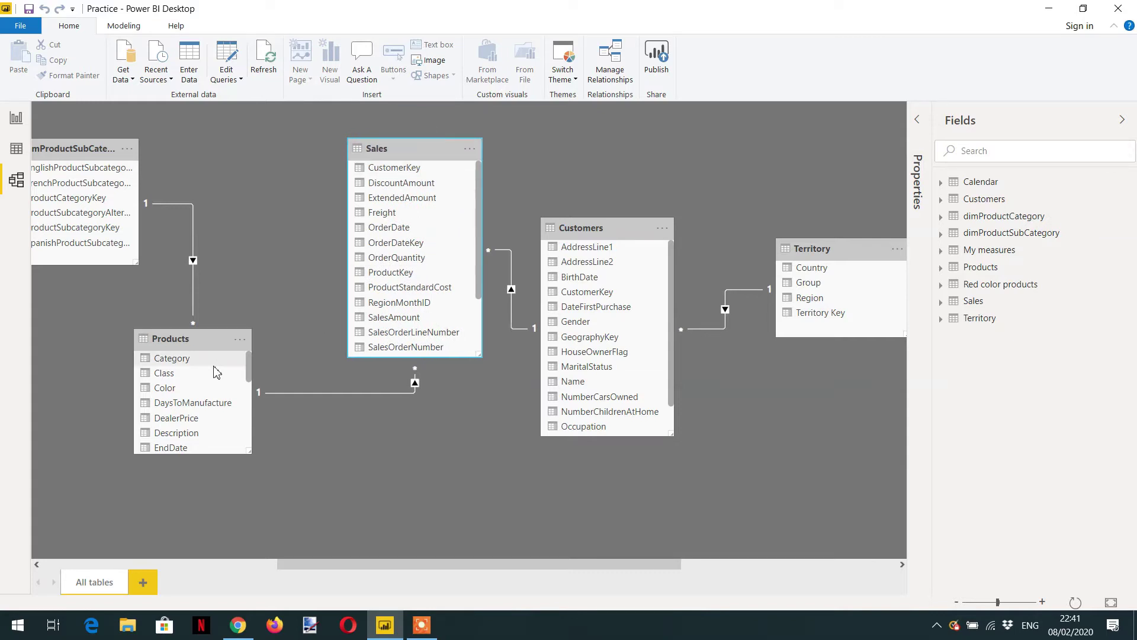
drag(215, 342, 223, 400)
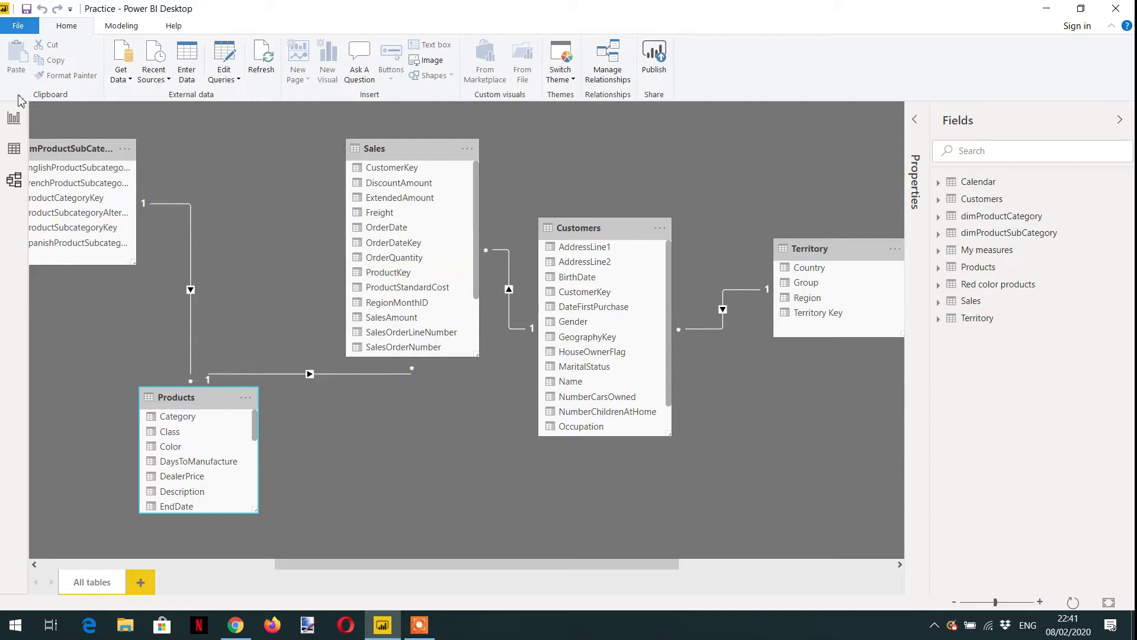
- Select the Occupation table visual and inspect the Customers table's fields and its place in the diagram
click(17, 121)
click(191, 225)
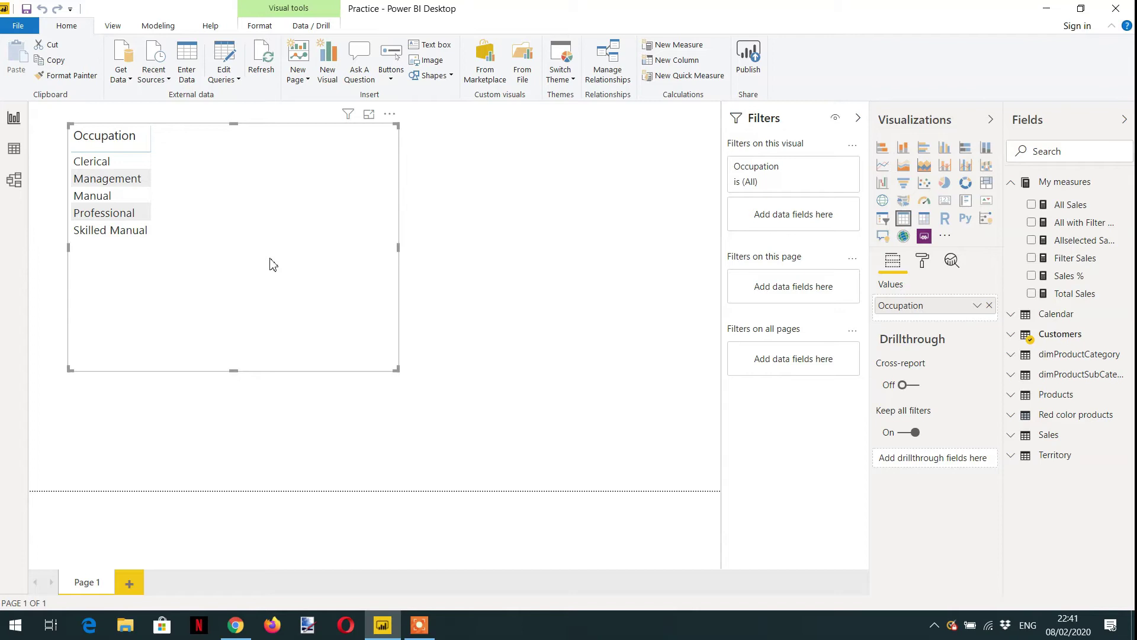
click(1011, 336)
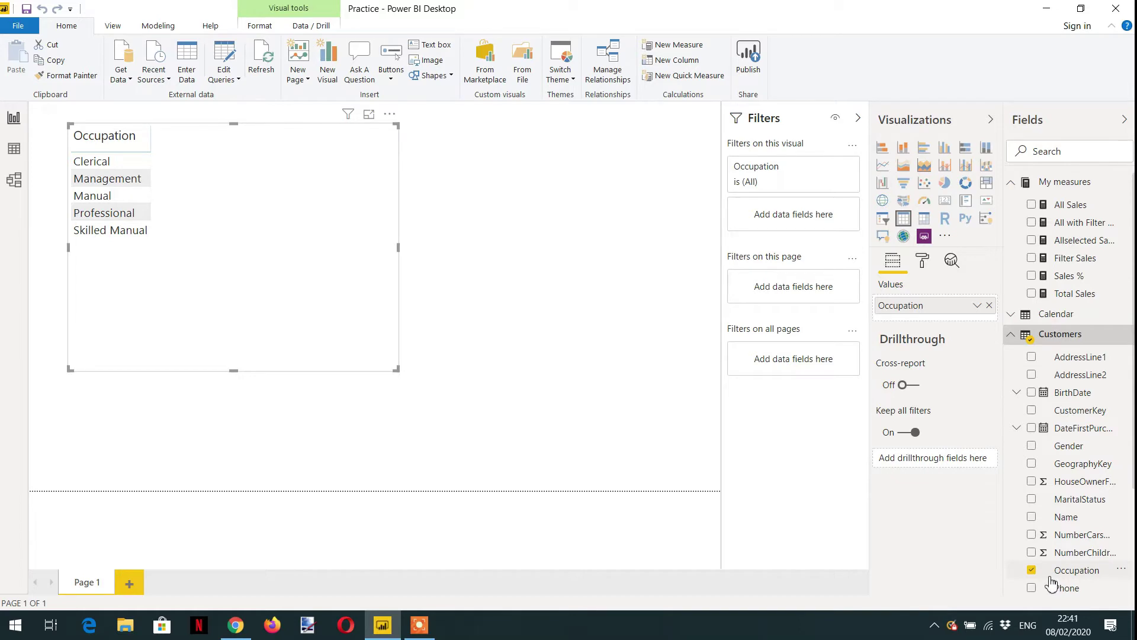
click(21, 185)
click(606, 231)
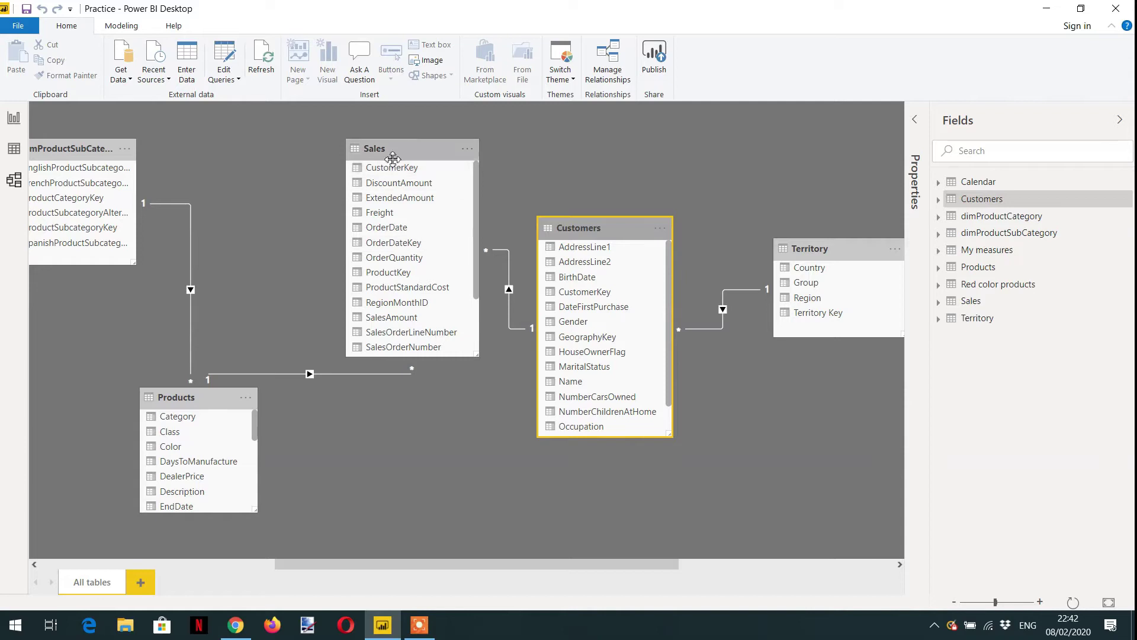
- Add the Total Sales measure to the Occupation table, then check the model diagram
click(14, 117)
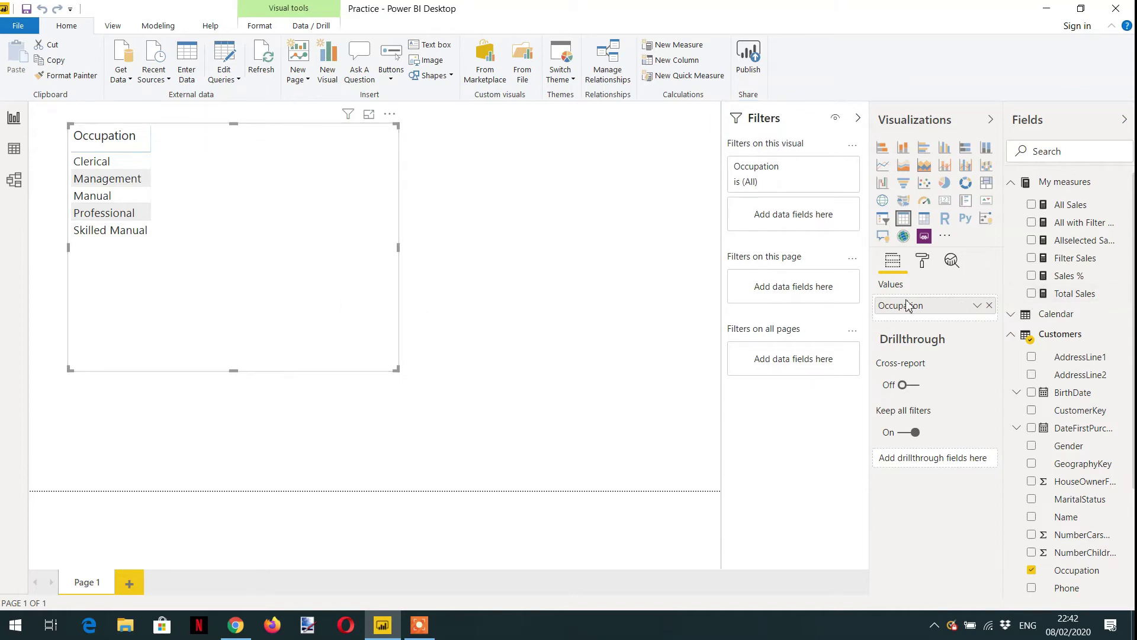
click(1031, 294)
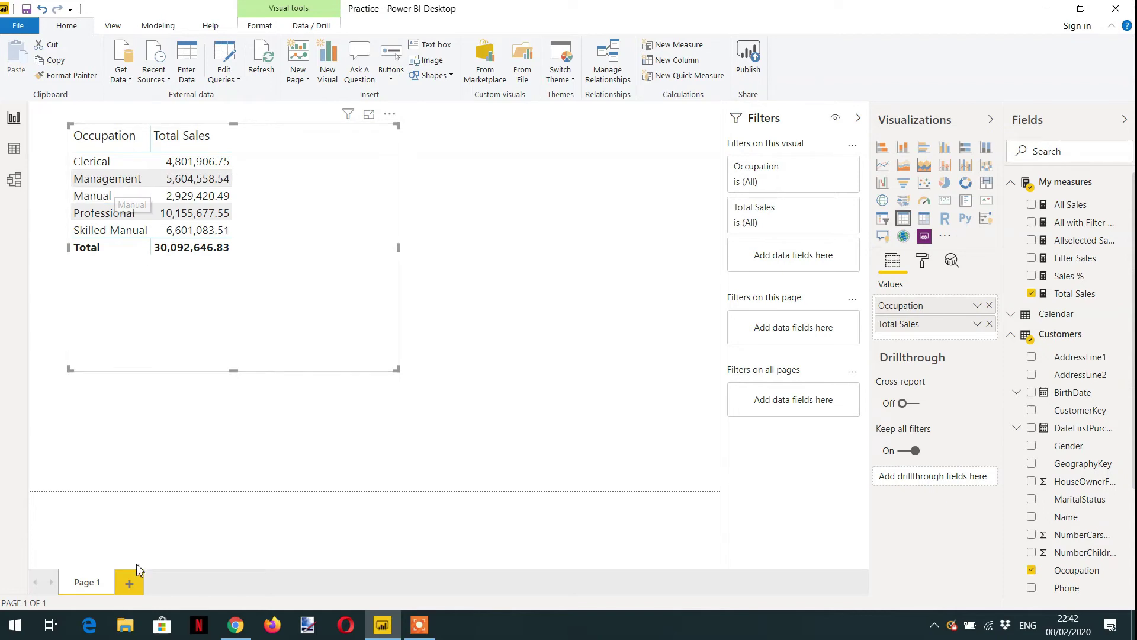
click(14, 180)
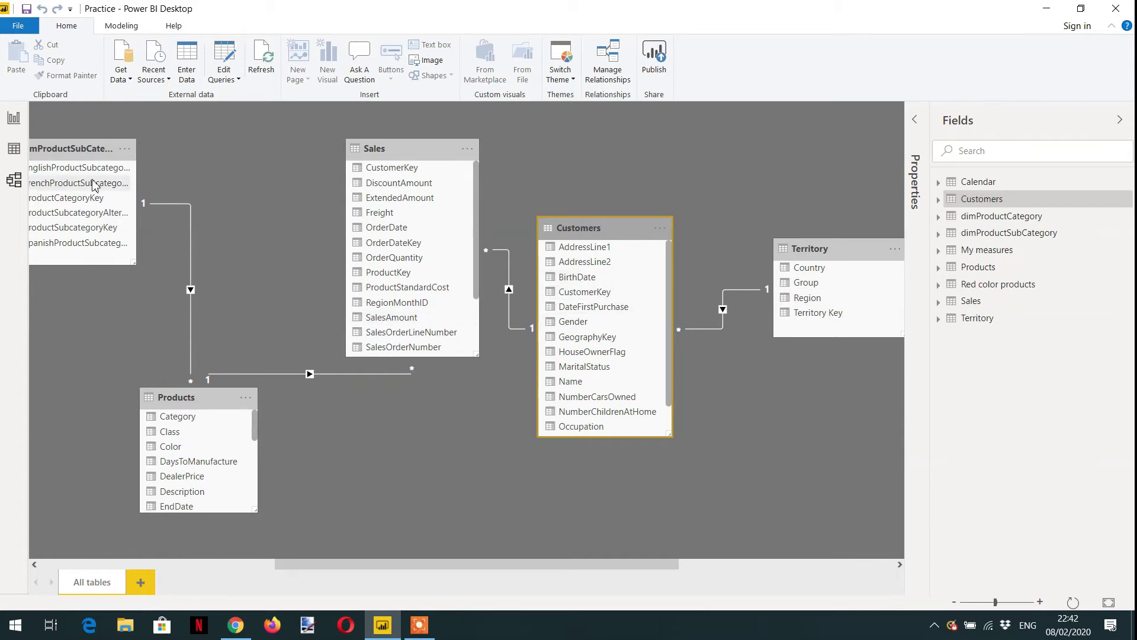
click(14, 117)
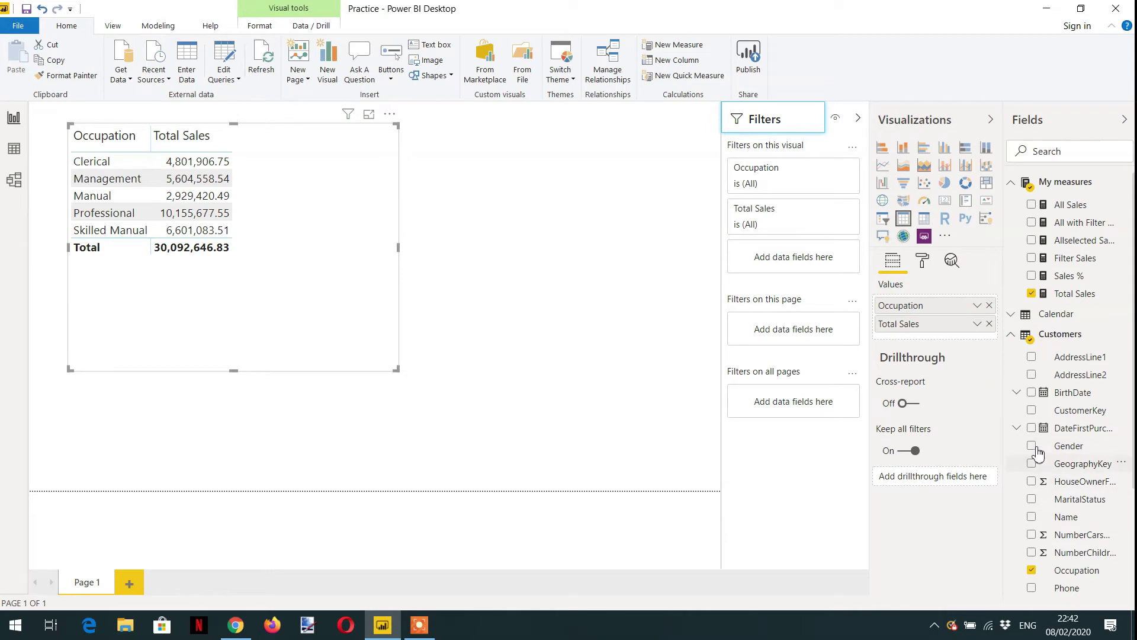
- Place Territory's Country field on the report page and turn it into a slicer
click(1012, 337)
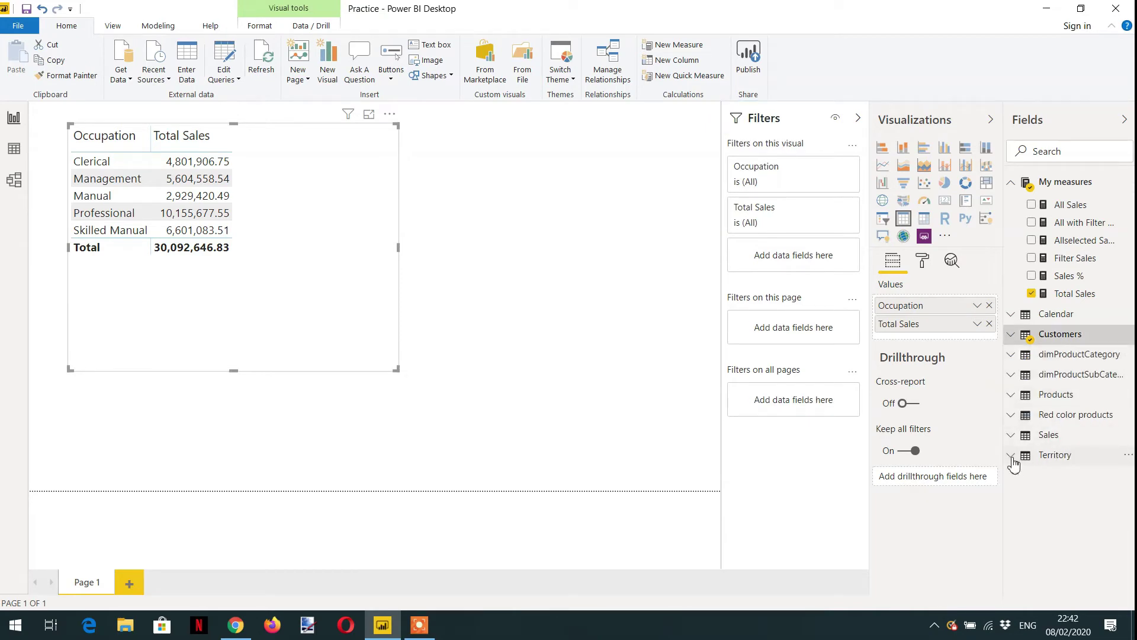
click(1011, 456)
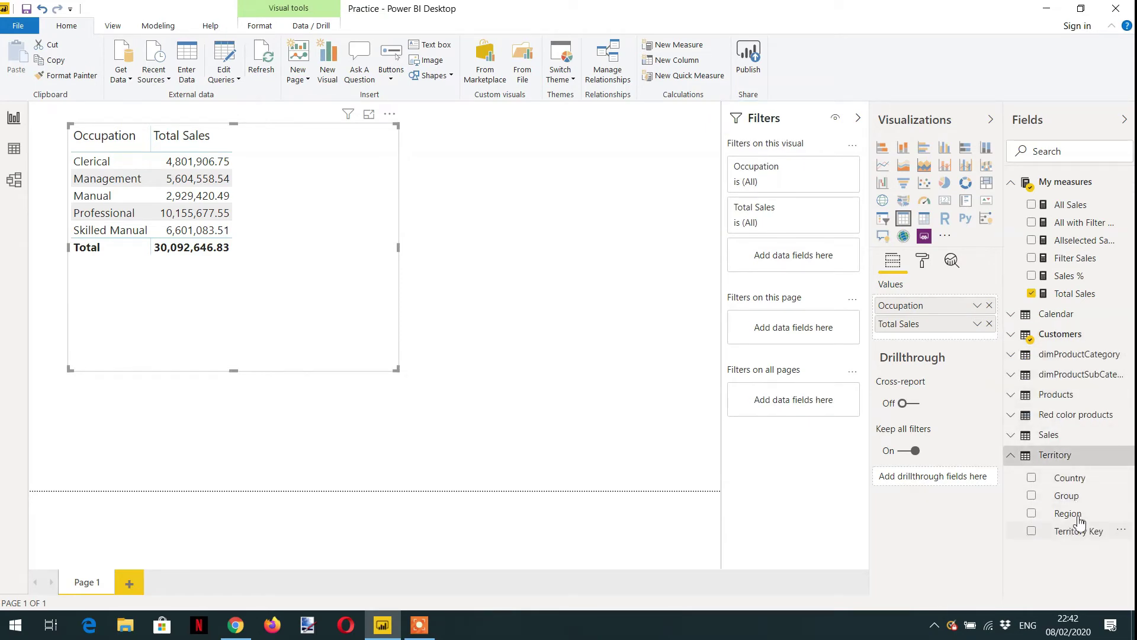
drag(1070, 479, 595, 218)
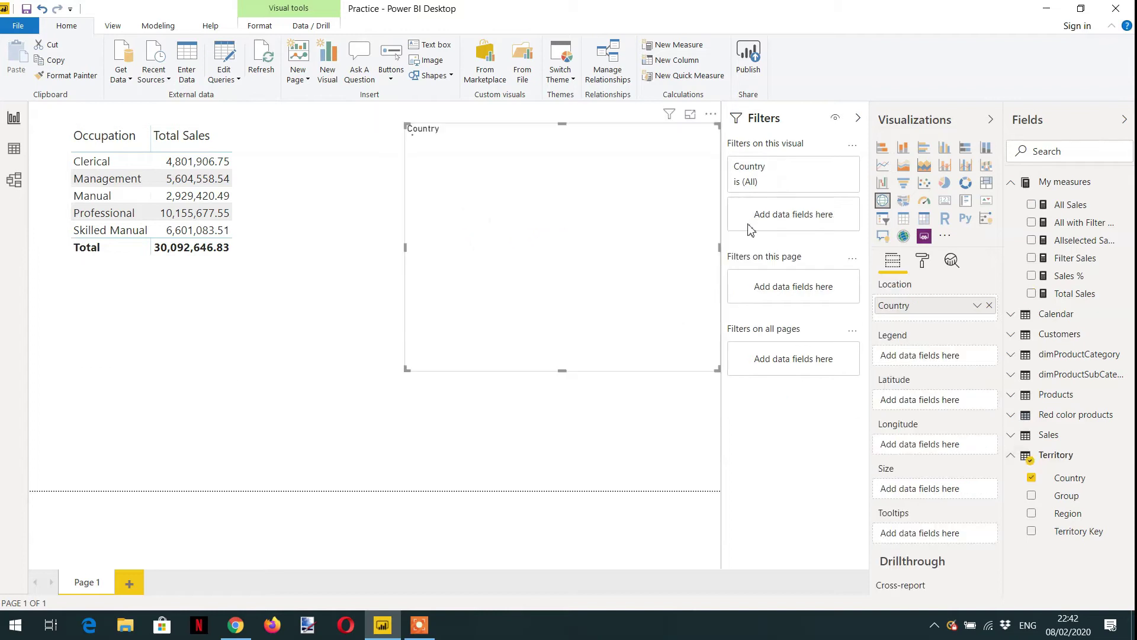
click(883, 218)
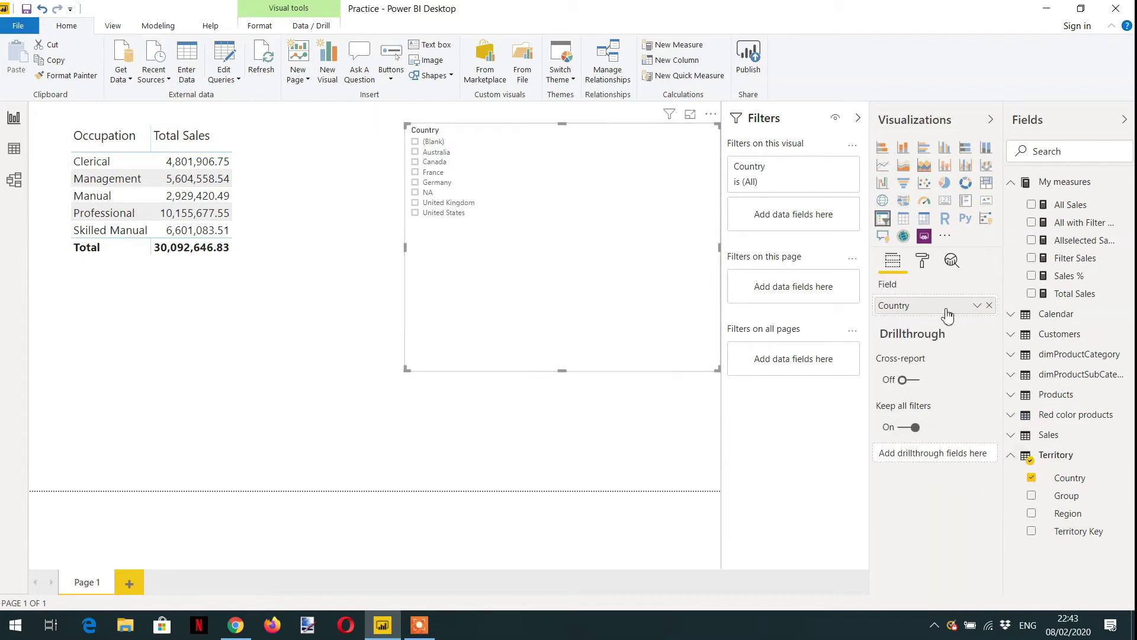
- Raise the slicer's item text size to 18 pt, then shrink and reposition the slicer
click(922, 263)
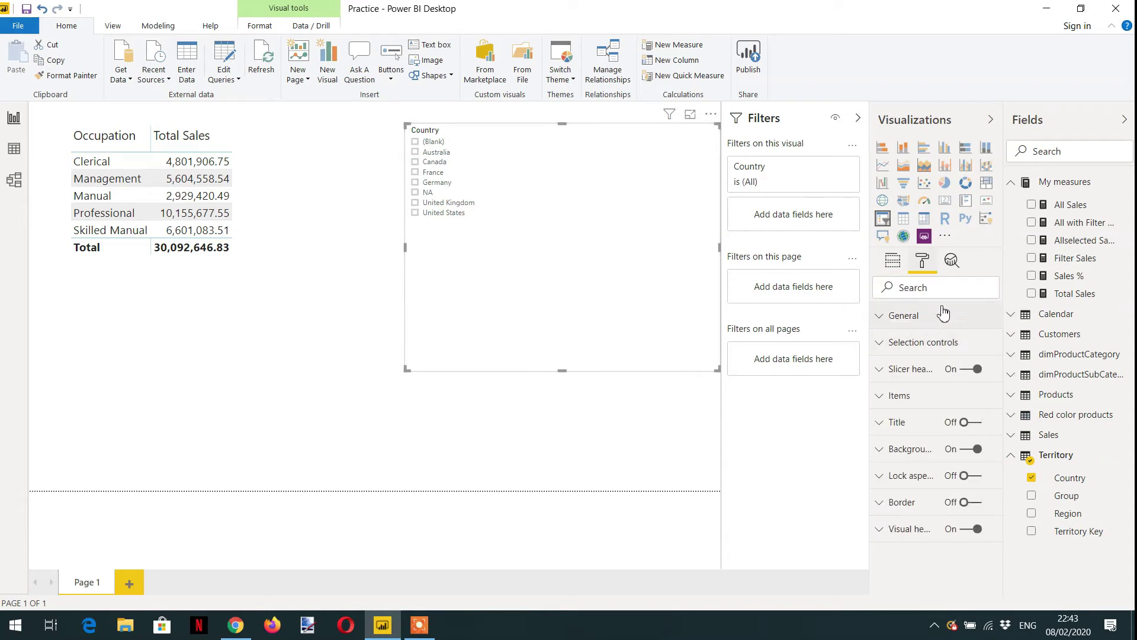
click(918, 323)
click(918, 322)
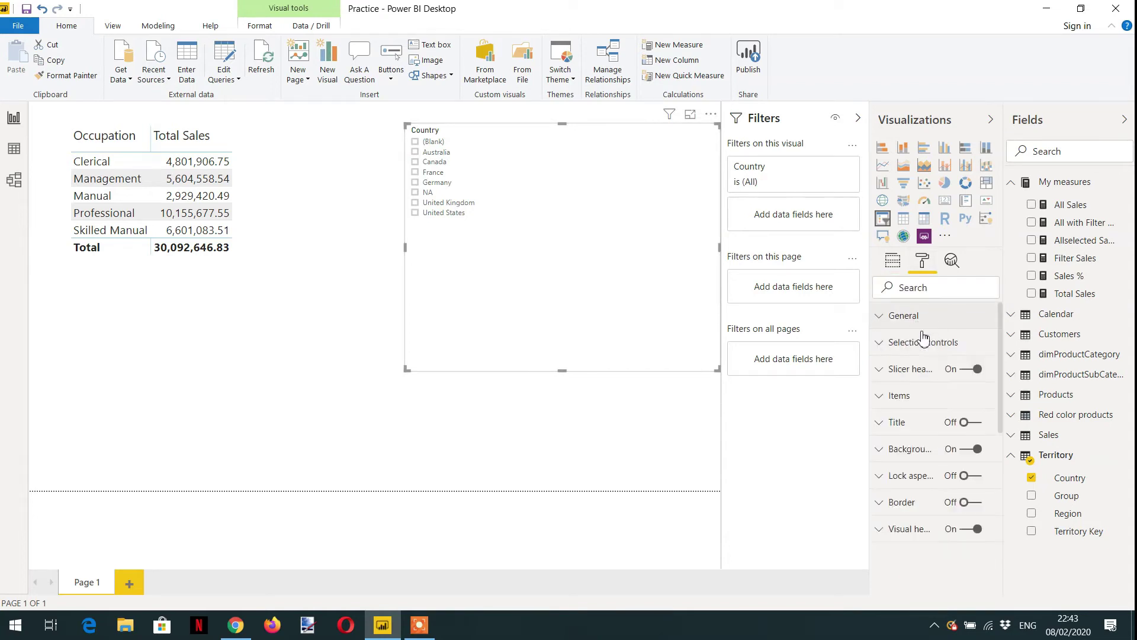
click(917, 394)
scroll(934, 449, down, 3)
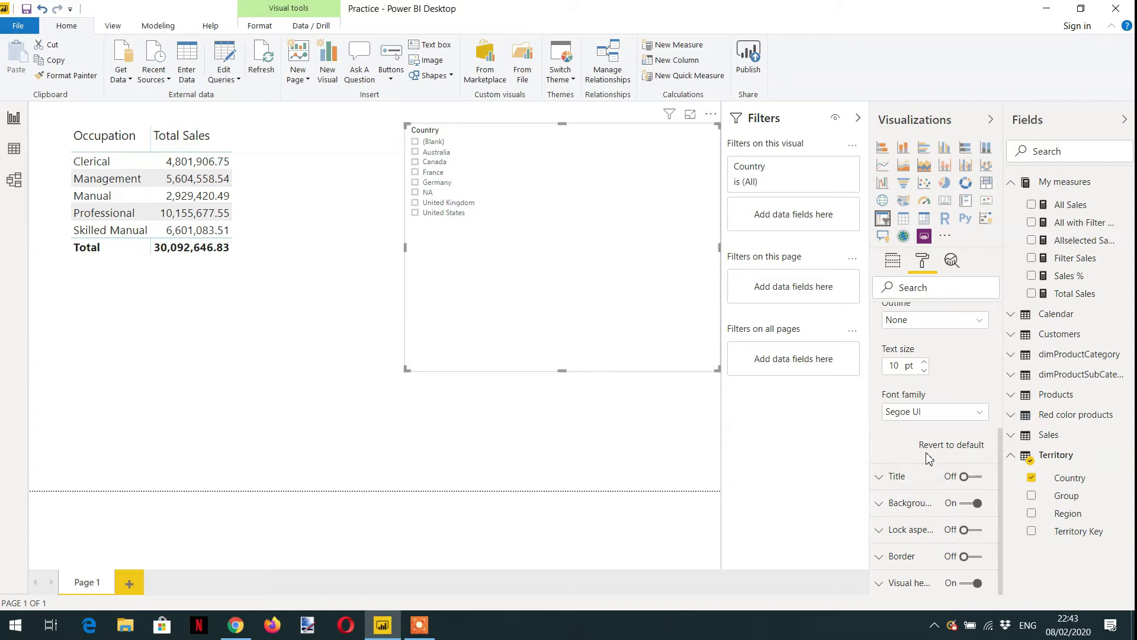
click(924, 362)
click(924, 362)
click(924, 362)
click(924, 362)
click(924, 362)
click(924, 362)
click(924, 362)
click(924, 362)
drag(716, 367, 662, 337)
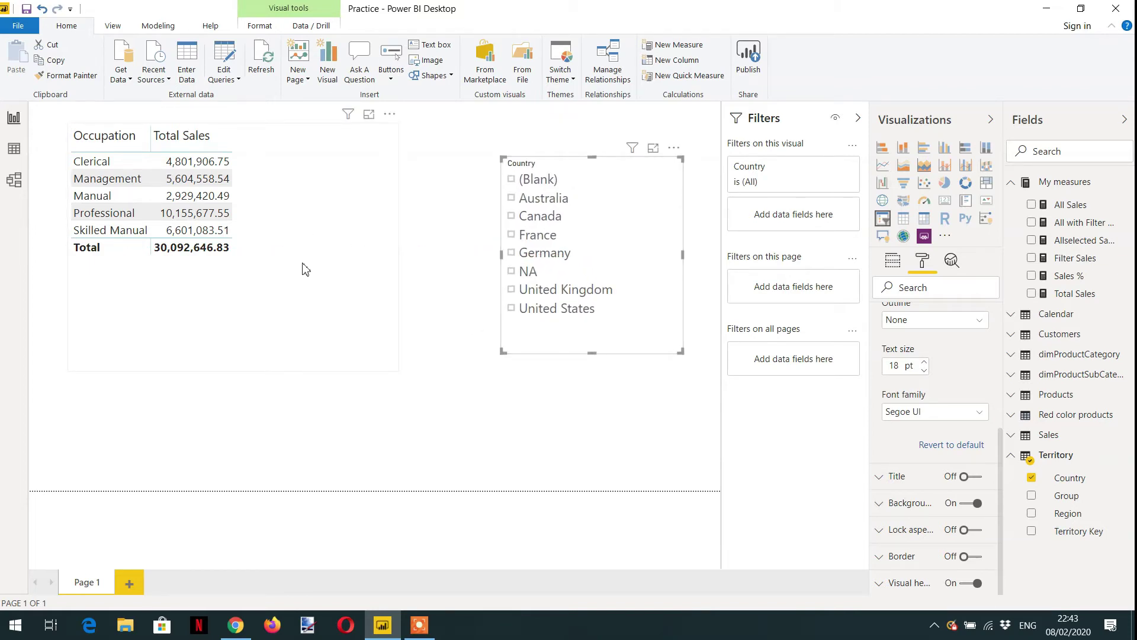
- Filter the table to Australia, Canada, France, Germany, then NA in the slicer, and view the model
click(512, 199)
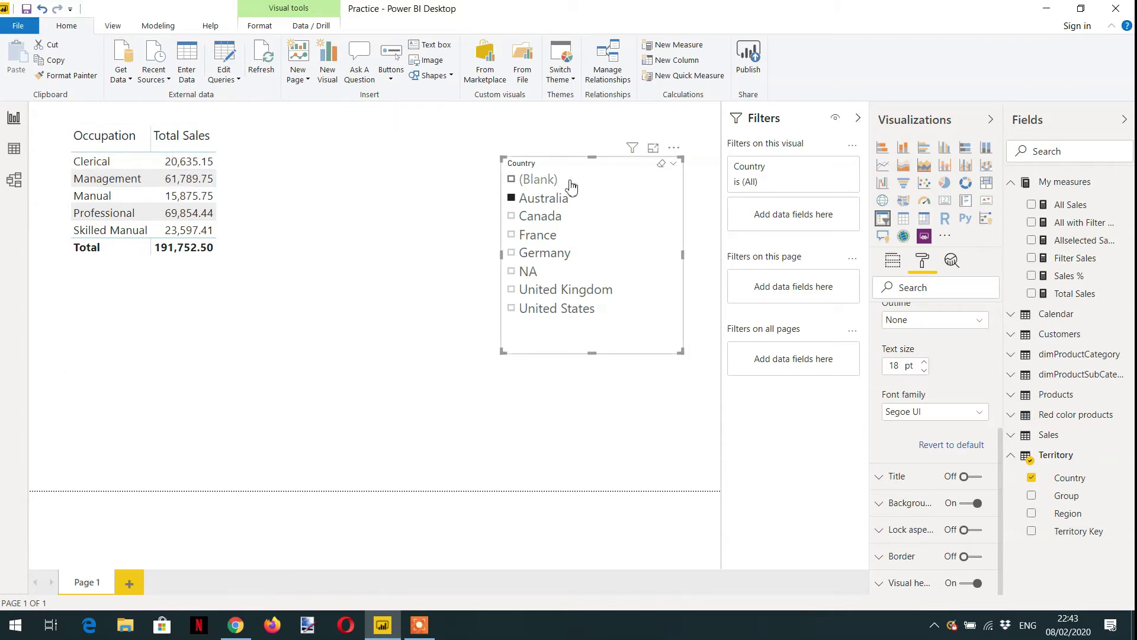
click(512, 216)
click(513, 236)
click(512, 253)
click(511, 273)
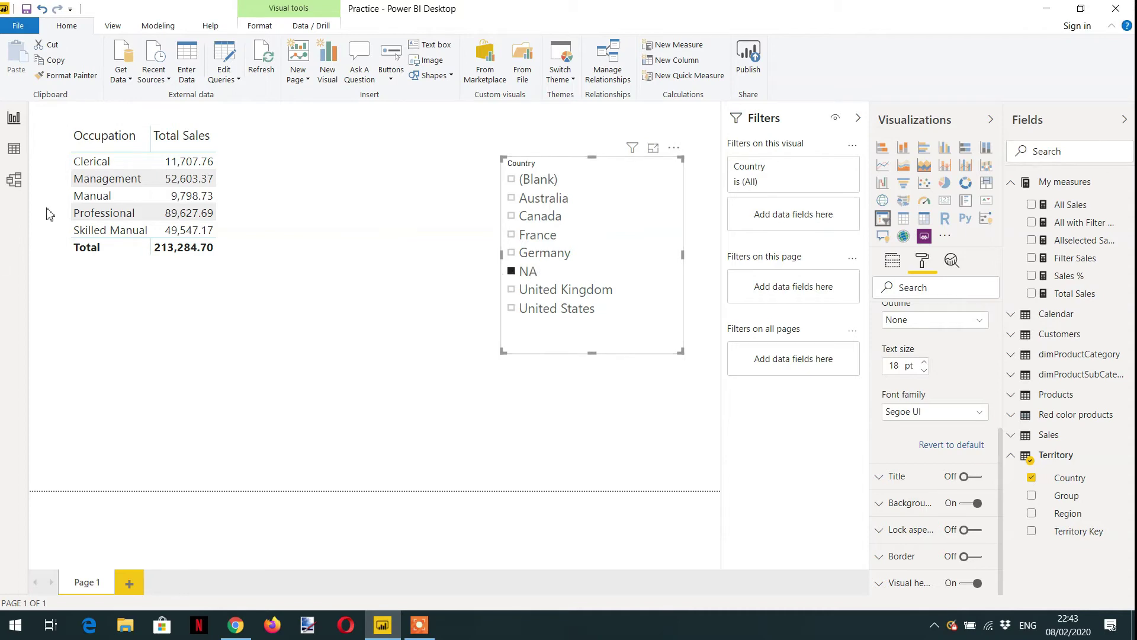
click(18, 187)
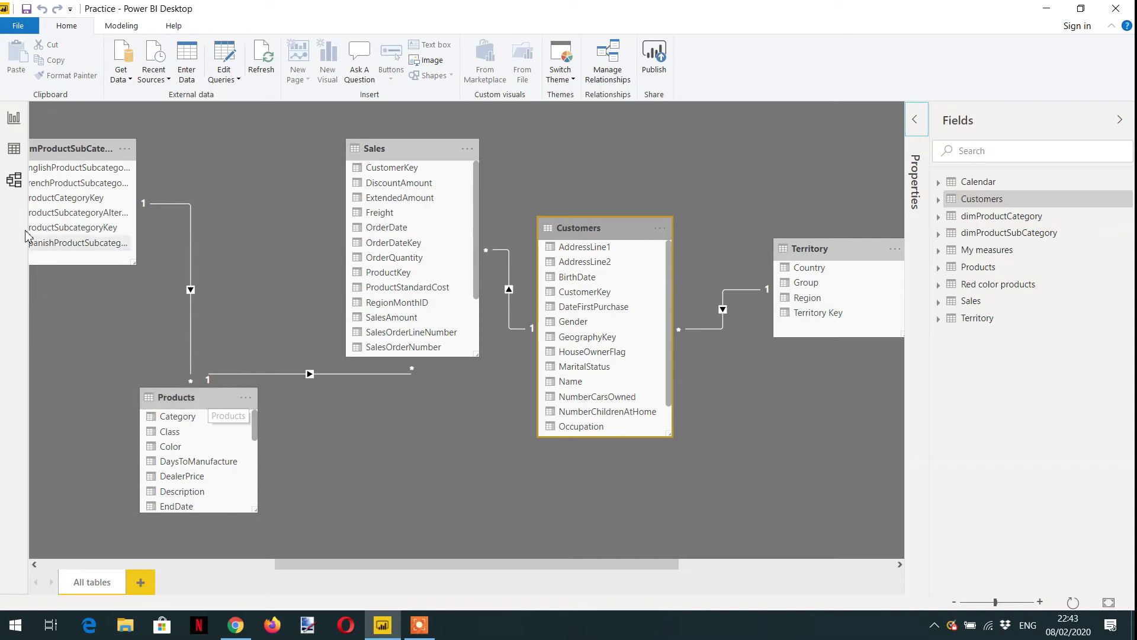
- Create the measure Total products = COUNTROWS(Products) in My measures and add it to the Occupation table
click(14, 118)
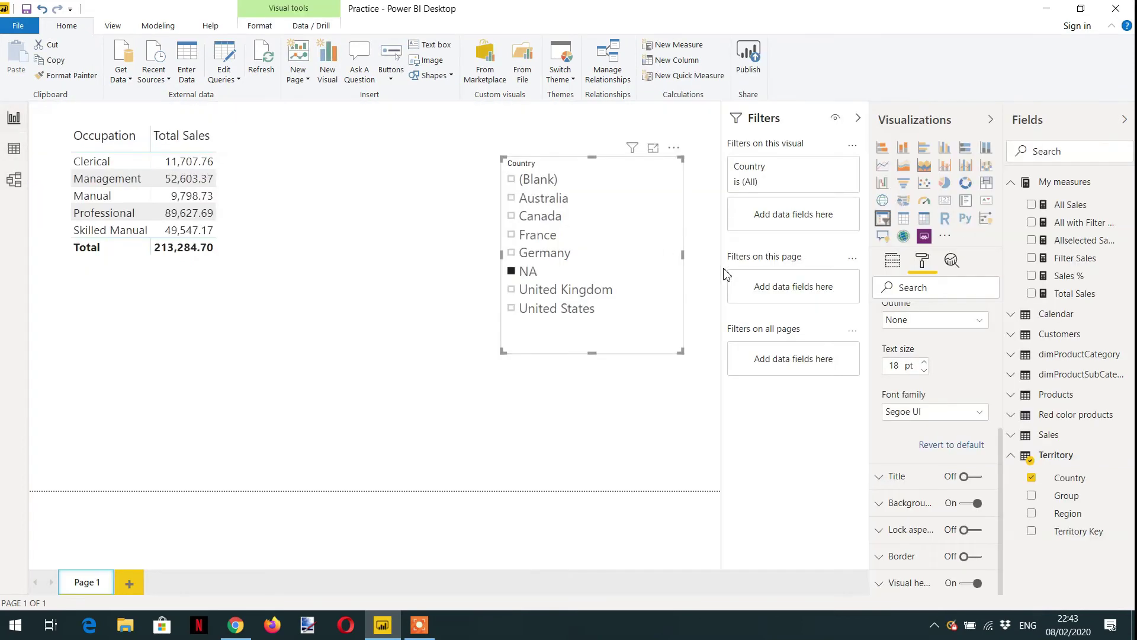
click(1060, 182)
click(666, 52)
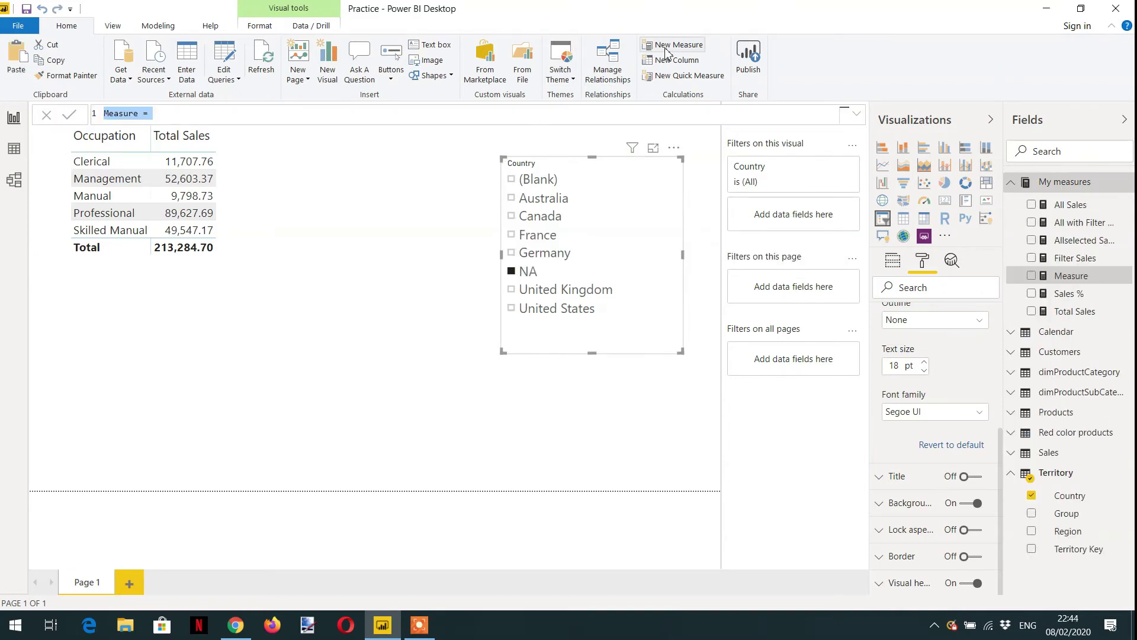
text(Total products = c)
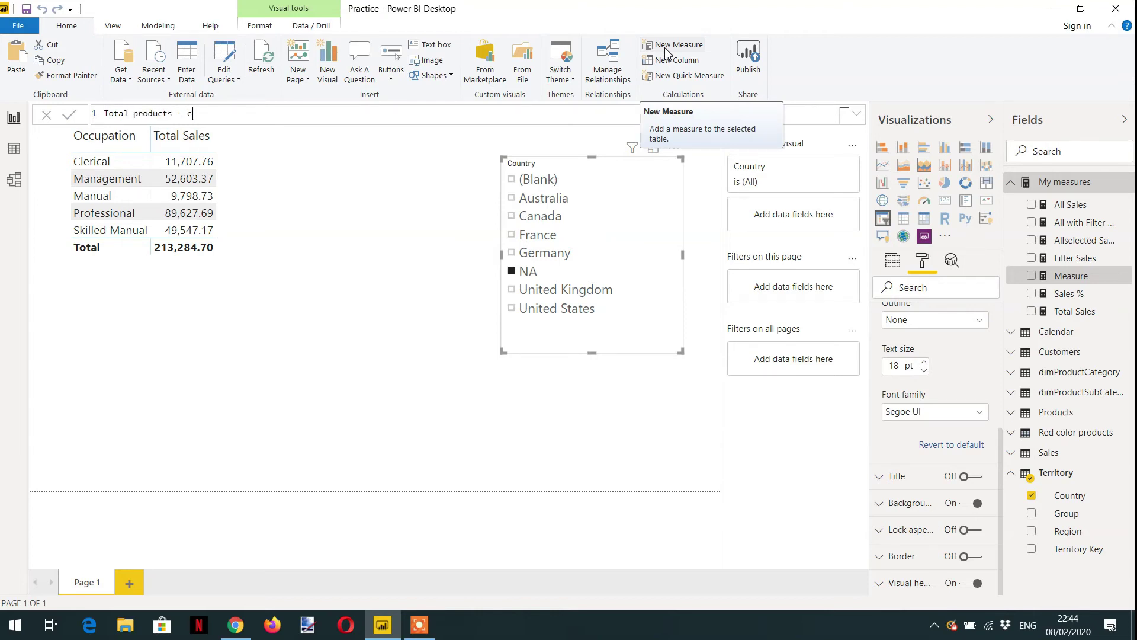
text(ountrows()
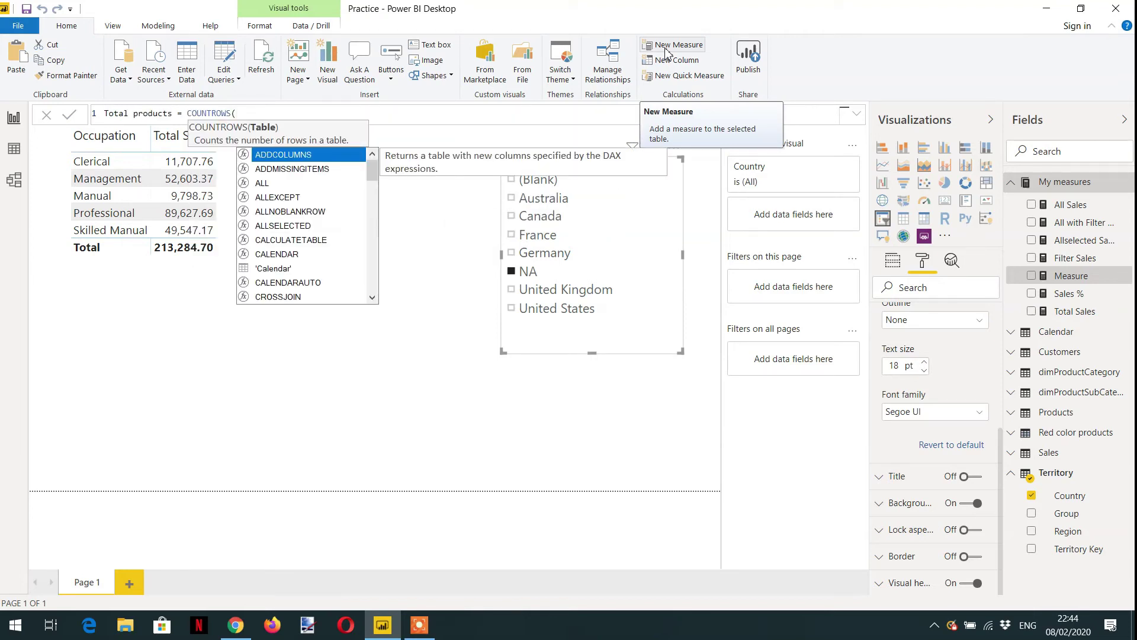
text(prod)
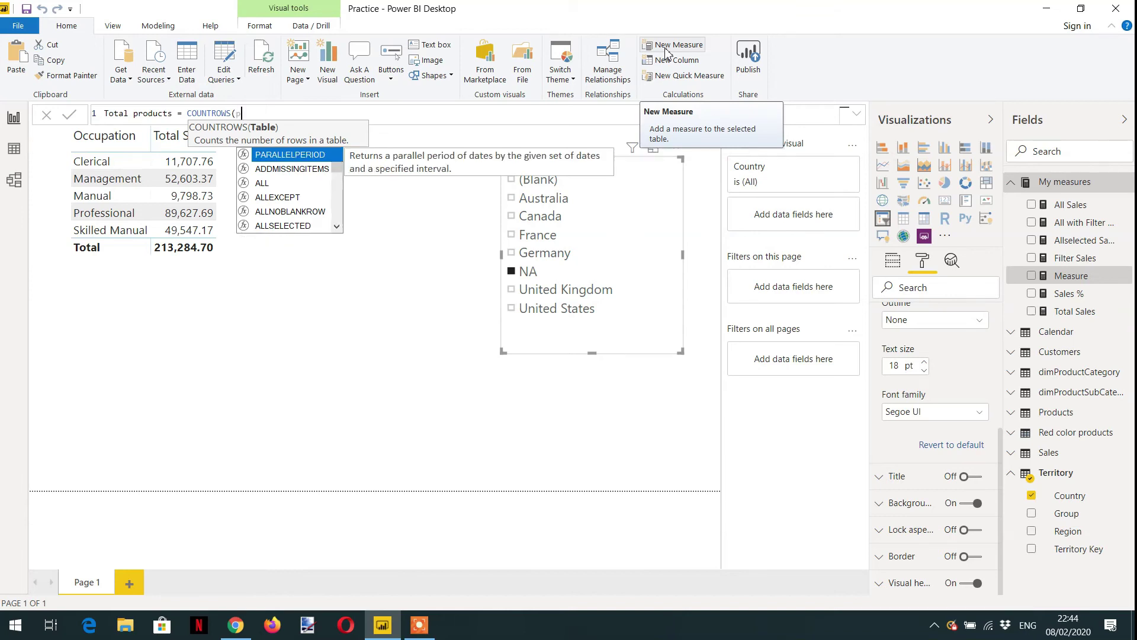
key(Tab)
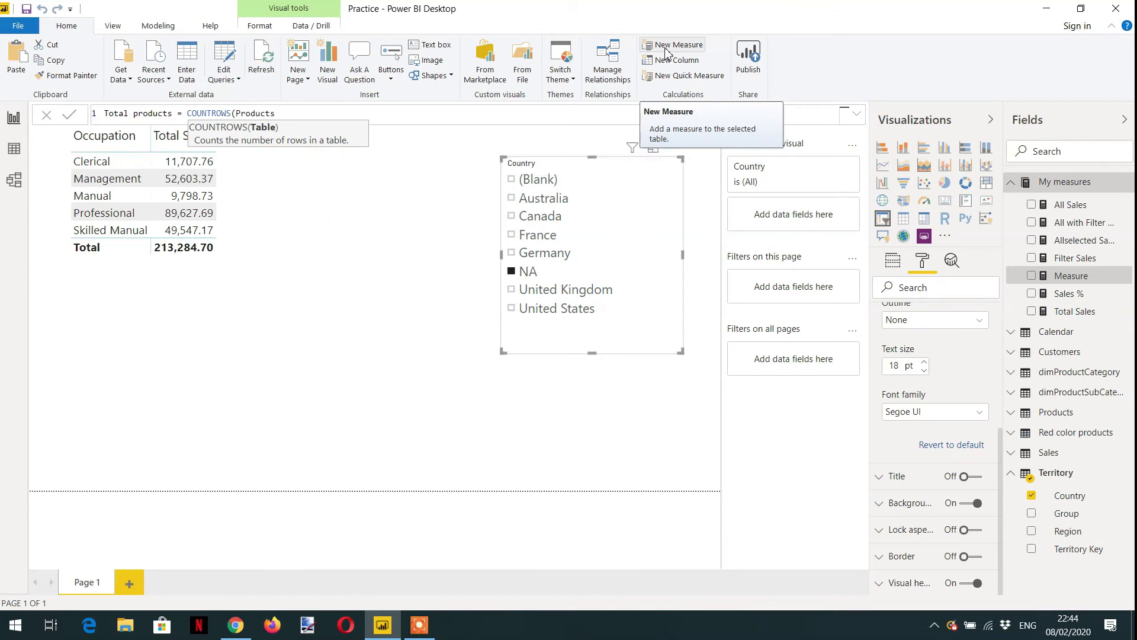
text())
key(Return)
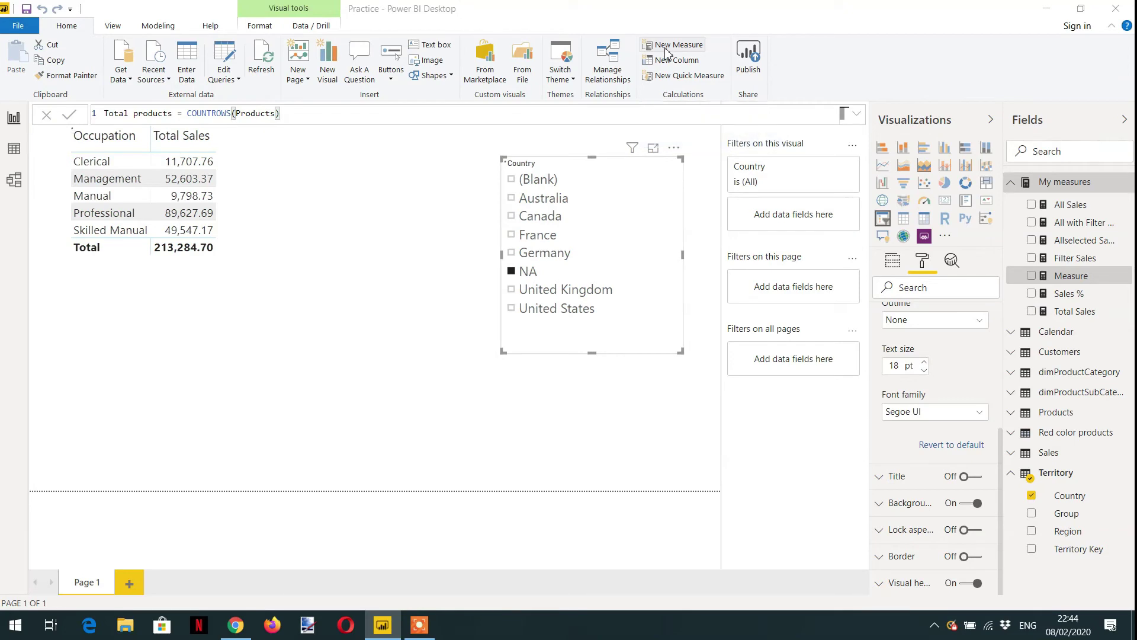
click(252, 264)
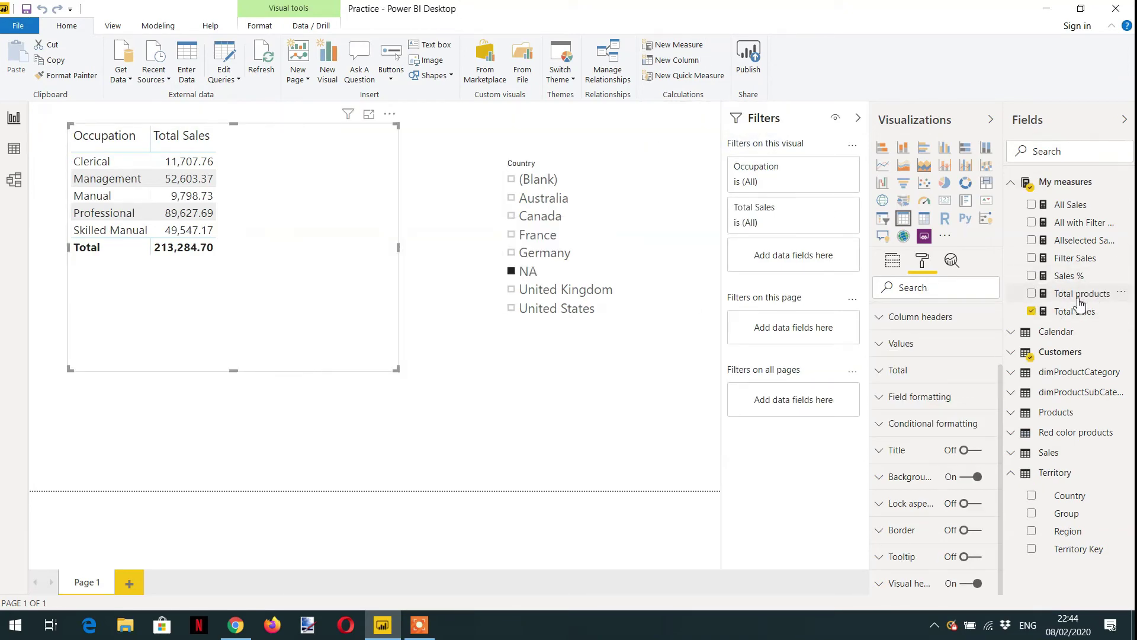
click(1031, 293)
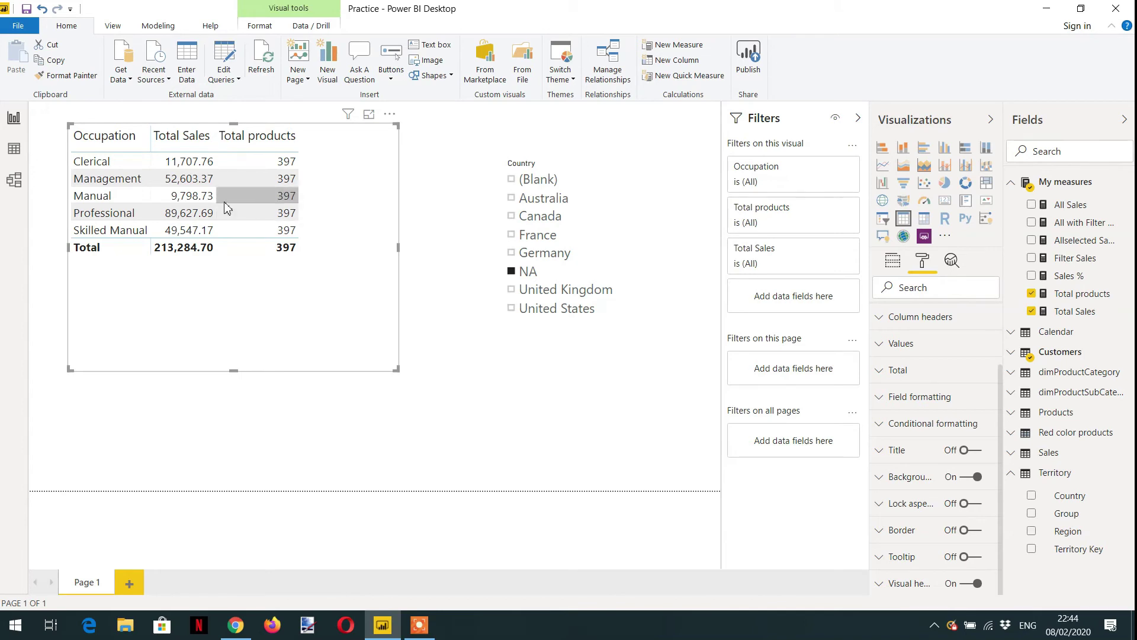
- Set the Sales–Products relationship's cross filter direction to Both and confirm it
click(14, 180)
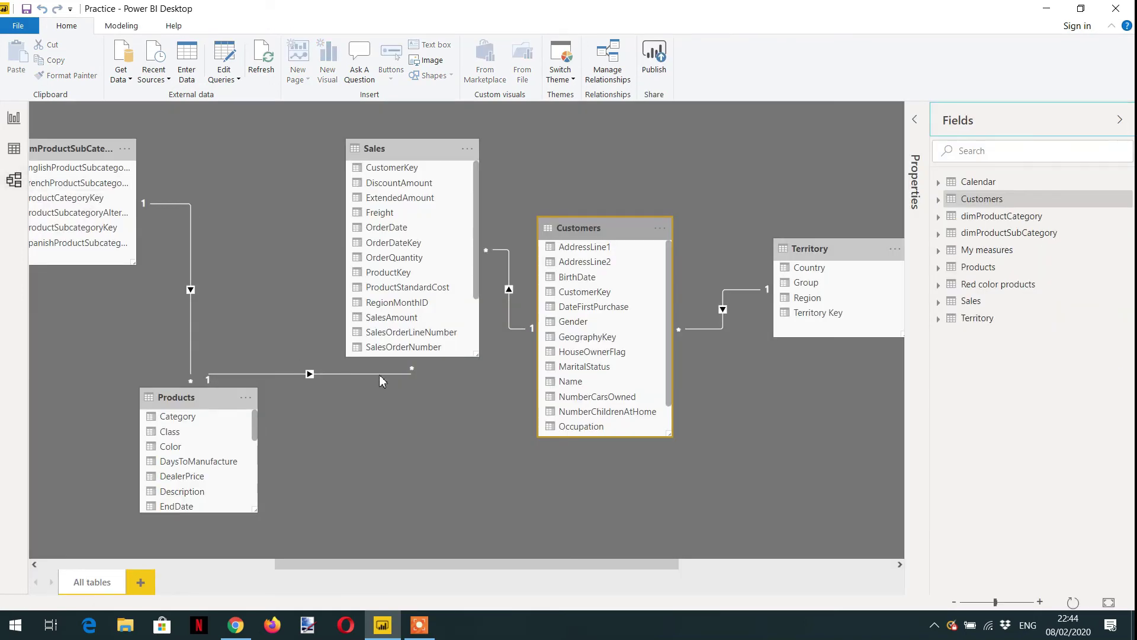
double_click(329, 373)
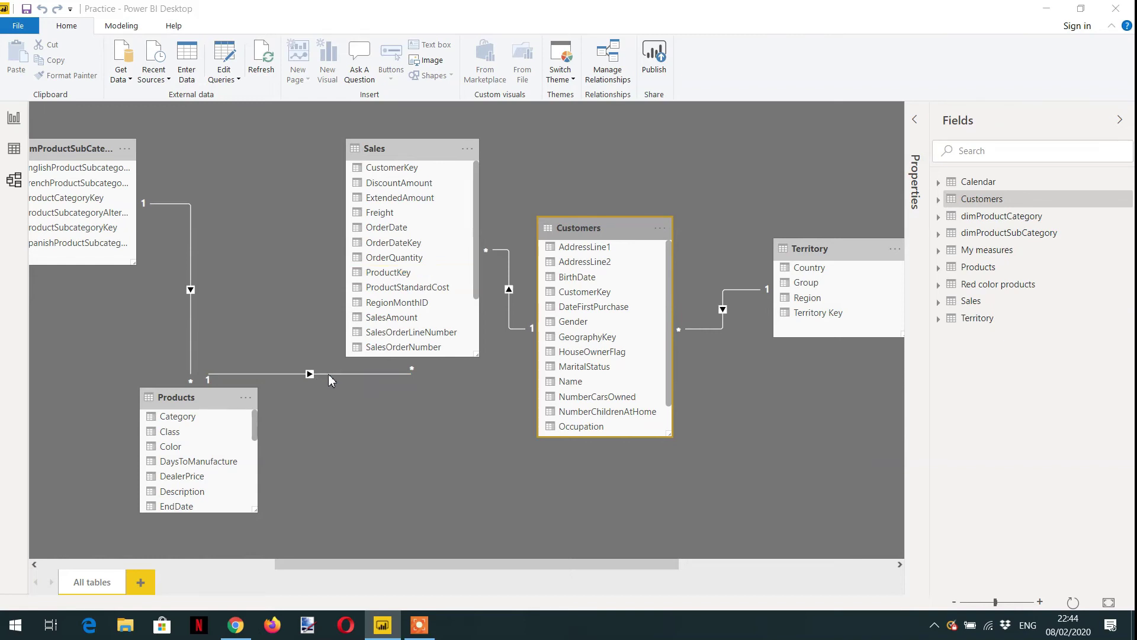
click(791, 500)
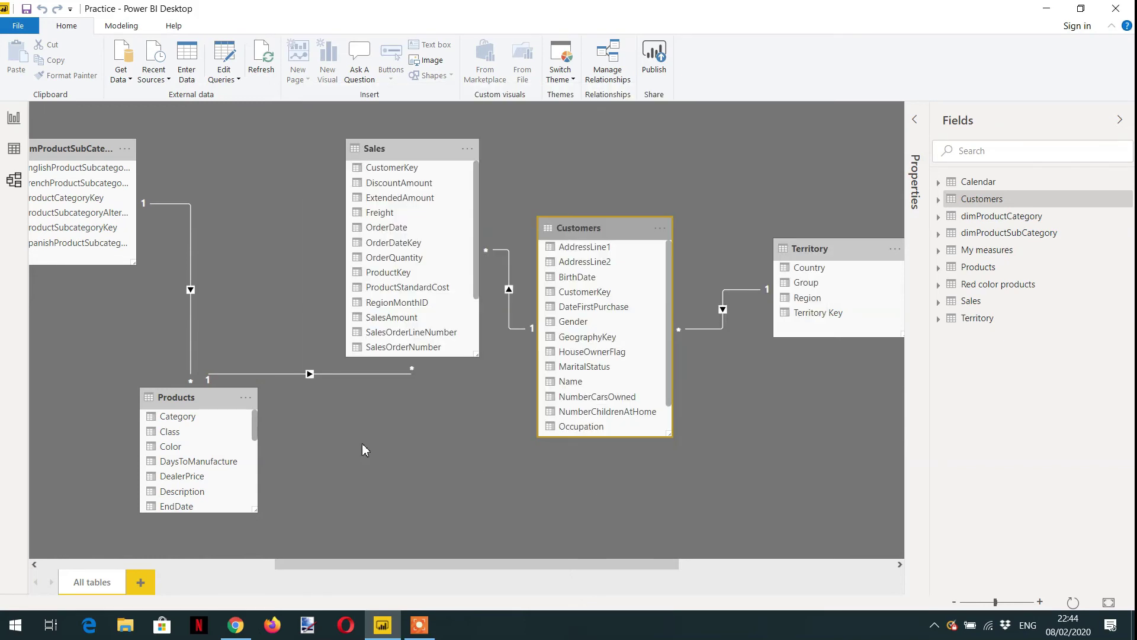
double_click(323, 374)
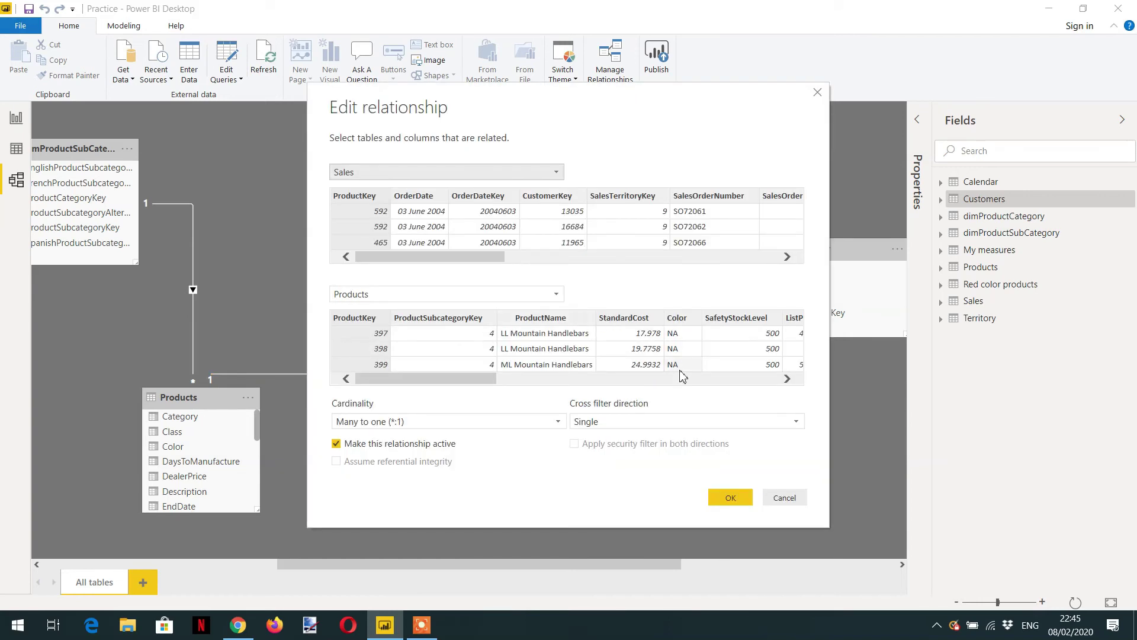
click(637, 421)
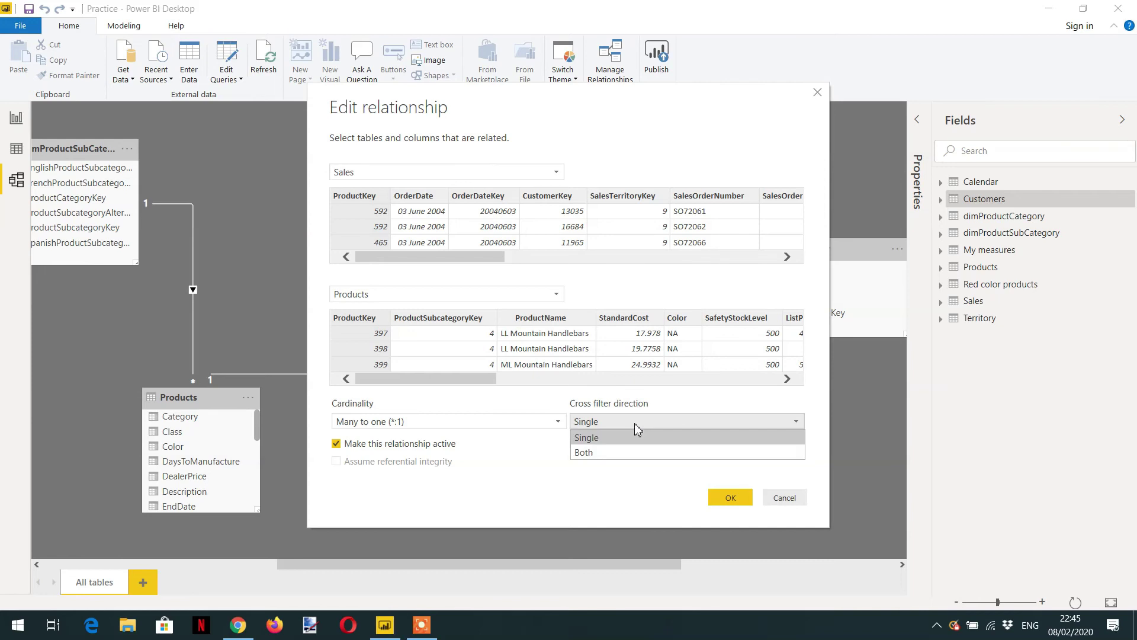
click(613, 455)
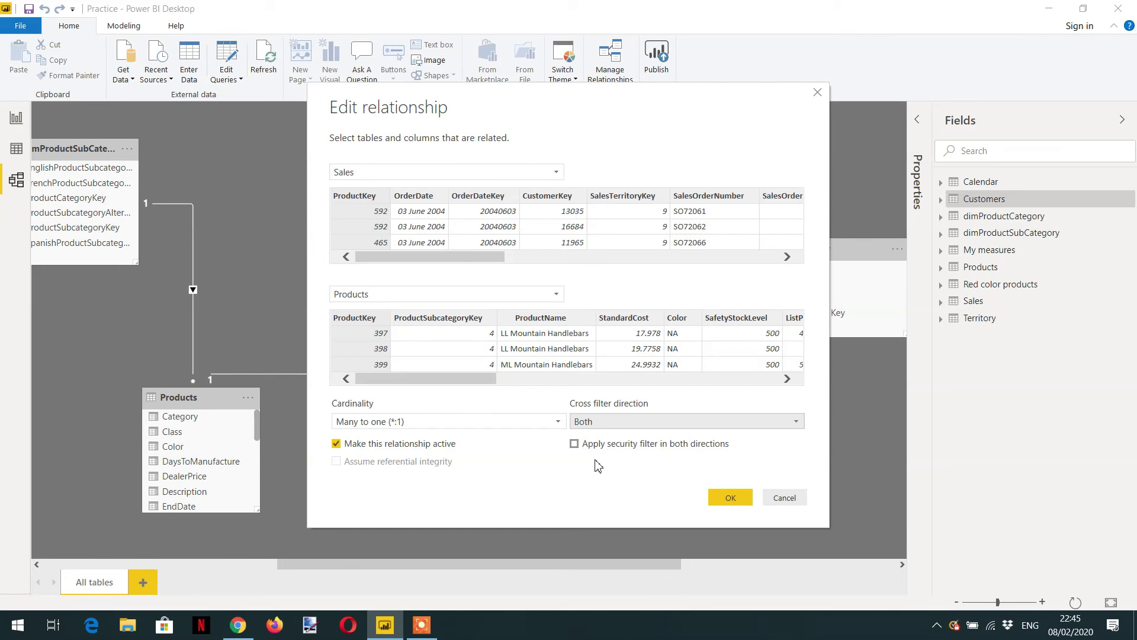
click(732, 499)
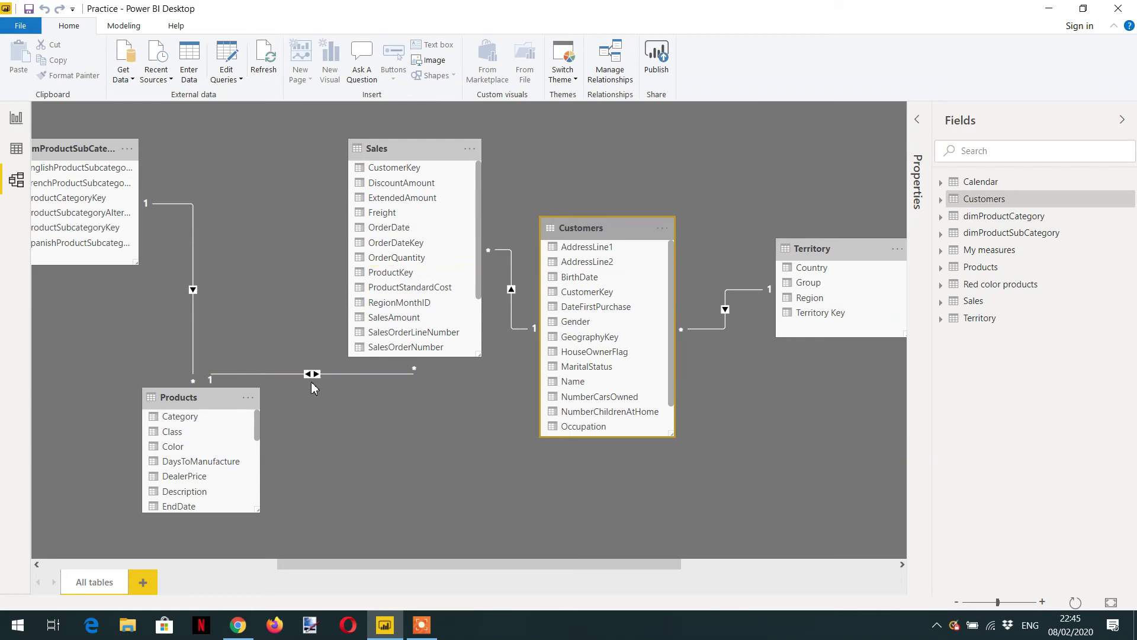
- Filter the report to Germany, then France, then Canada in the Country slicer, and view the model
click(18, 119)
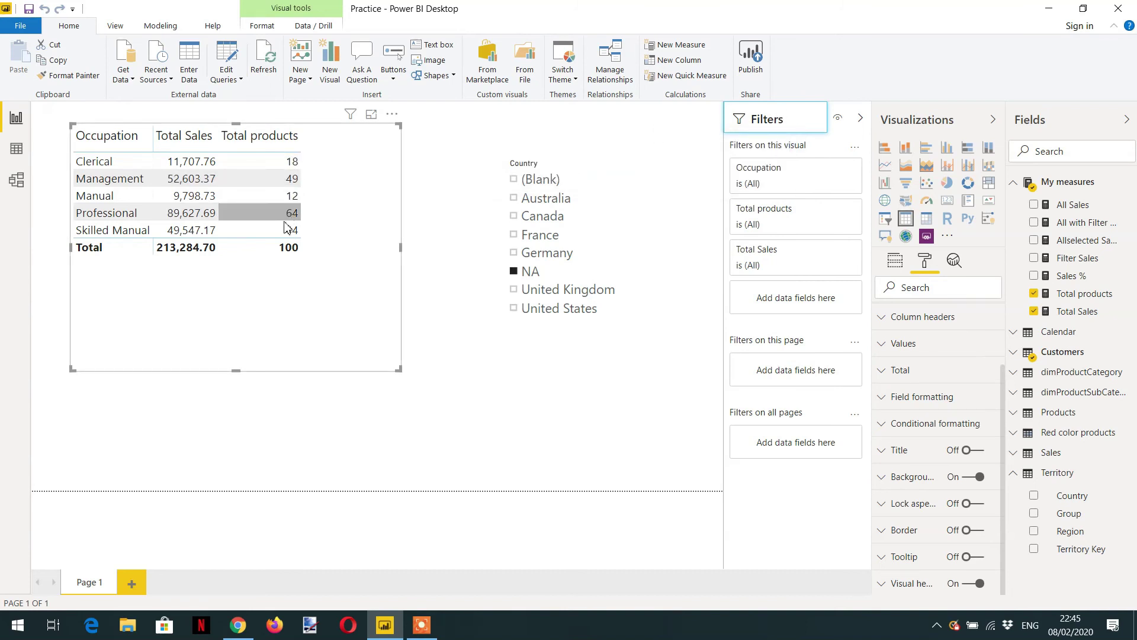
click(513, 259)
click(513, 253)
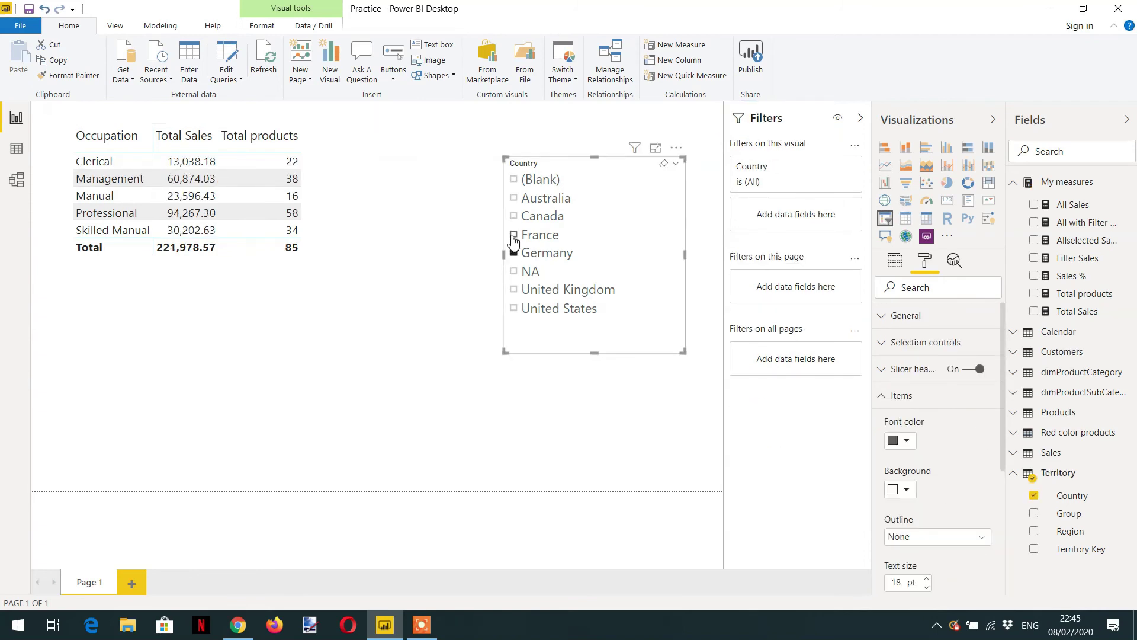
click(513, 234)
click(513, 217)
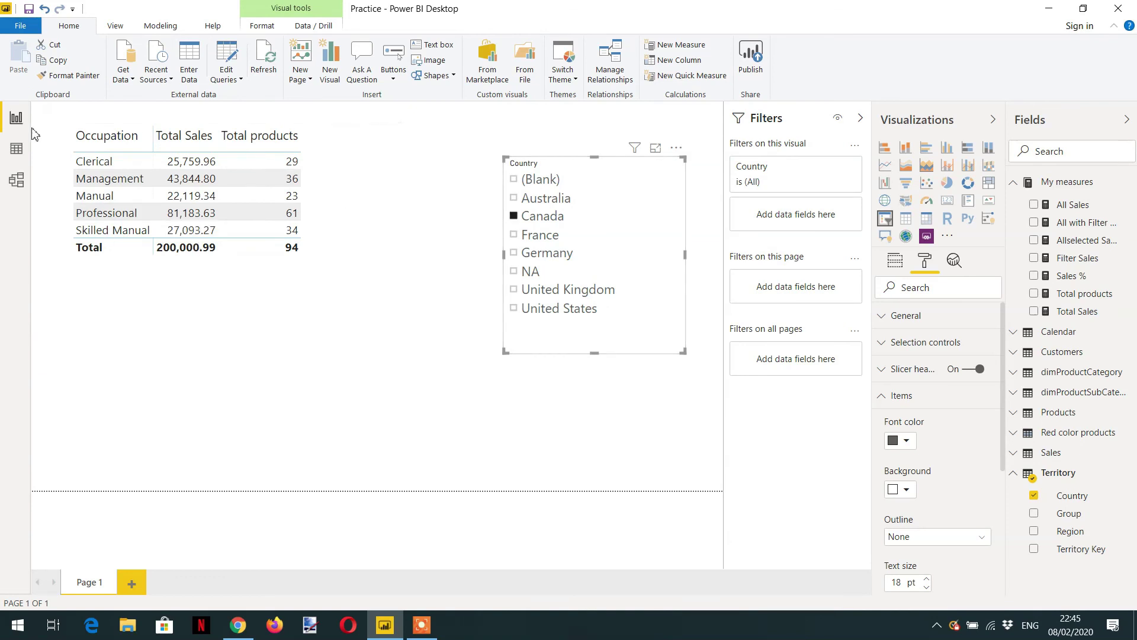
click(16, 180)
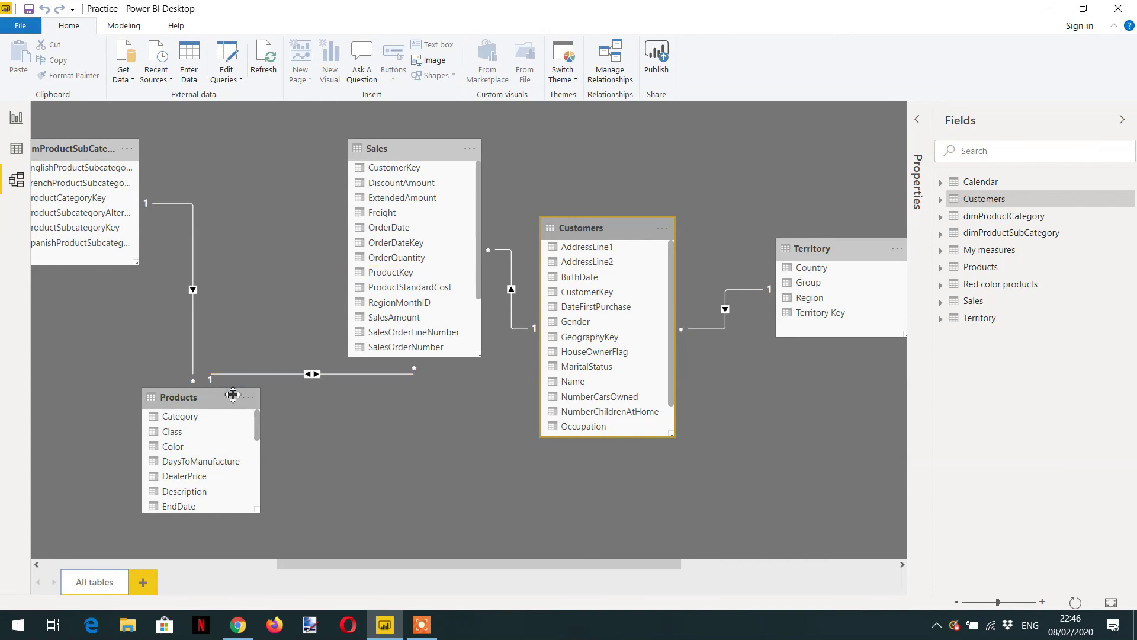
- Nudge the Products table slightly left in the model diagram
drag(218, 403, 193, 407)
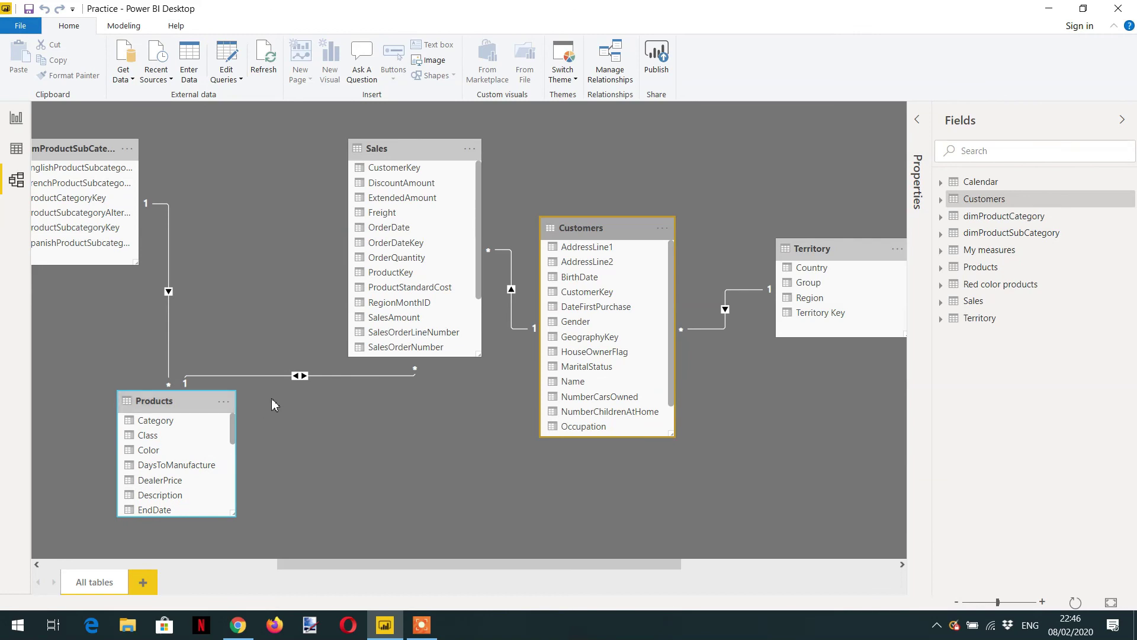